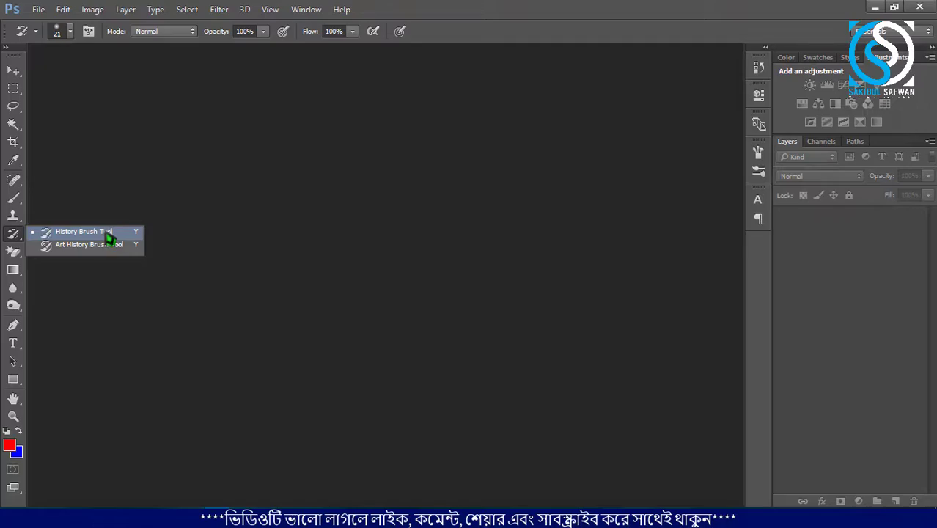
Open beard-gb0579ac37_1920.jpg from the tutorial images folder as a new Photoshop document
{"action": "left_click", "coordinate": [13, 70]}
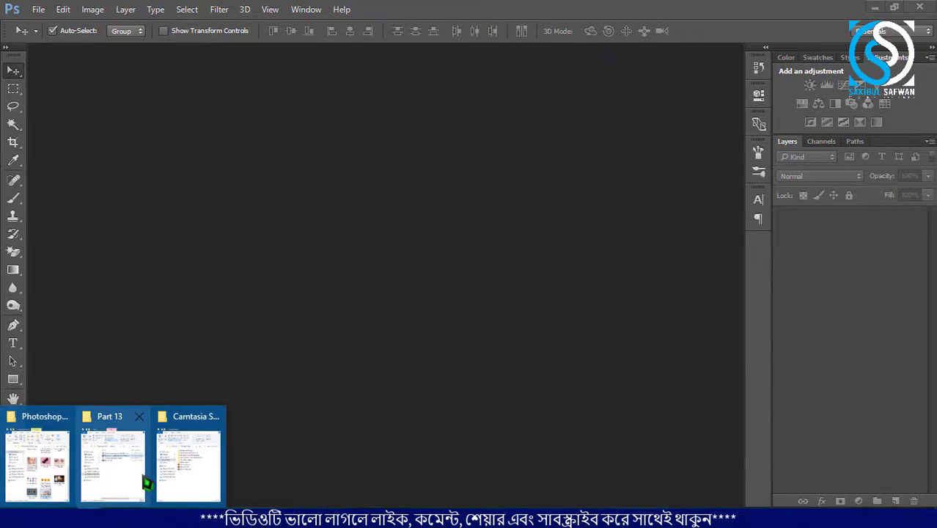
{"action": "mouse_move", "coordinate": [37, 462]}
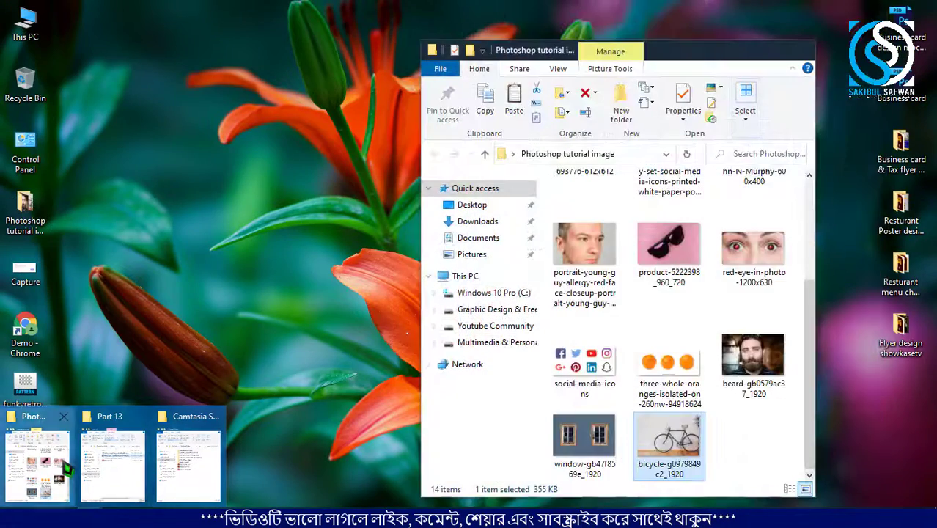
{"action": "left_click", "coordinate": [37, 466]}
{"action": "scroll", "coordinate": [715, 358], "scroll_direction": "up", "scroll_amount": 1}
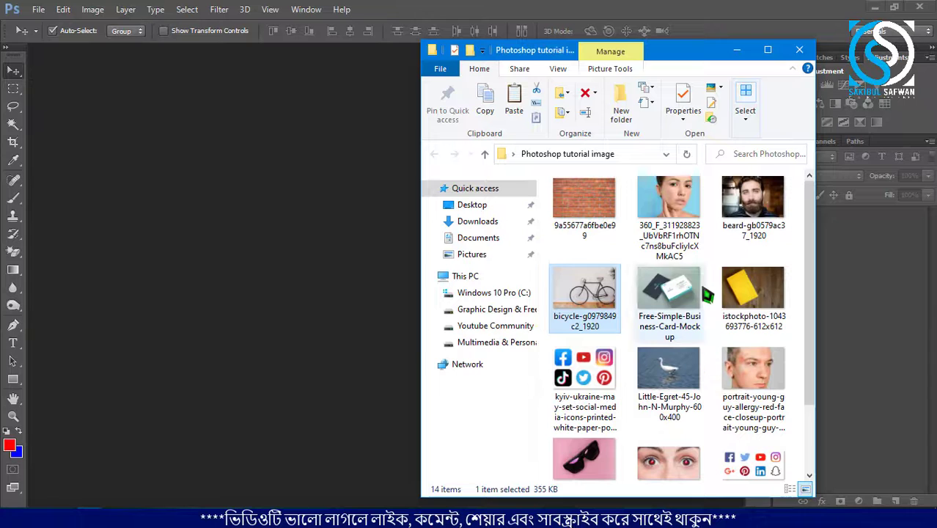
{"action": "scroll", "coordinate": [734, 293], "scroll_direction": "down", "scroll_amount": 1}
{"action": "scroll", "coordinate": [754, 286], "scroll_direction": "up", "scroll_amount": 1}
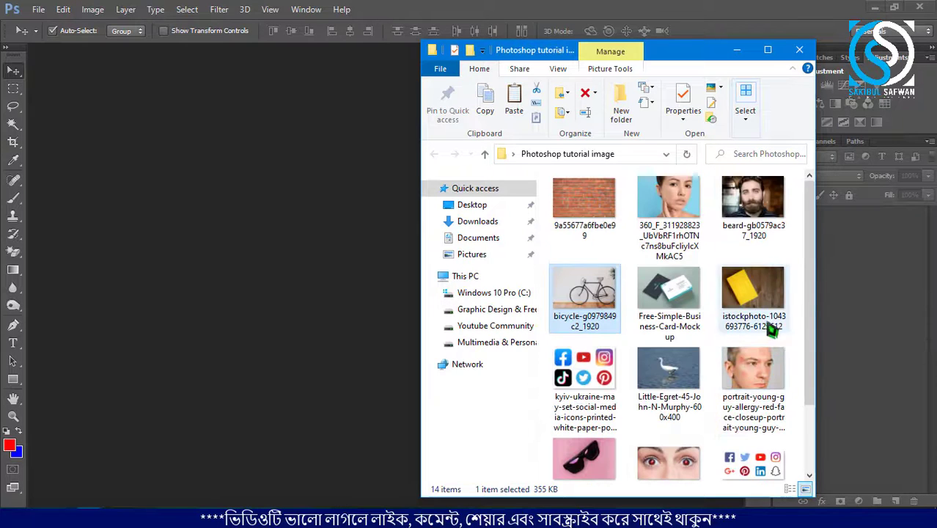
{"action": "left_click_drag", "start_coordinate": [759, 230], "coordinate": [346, 262]}
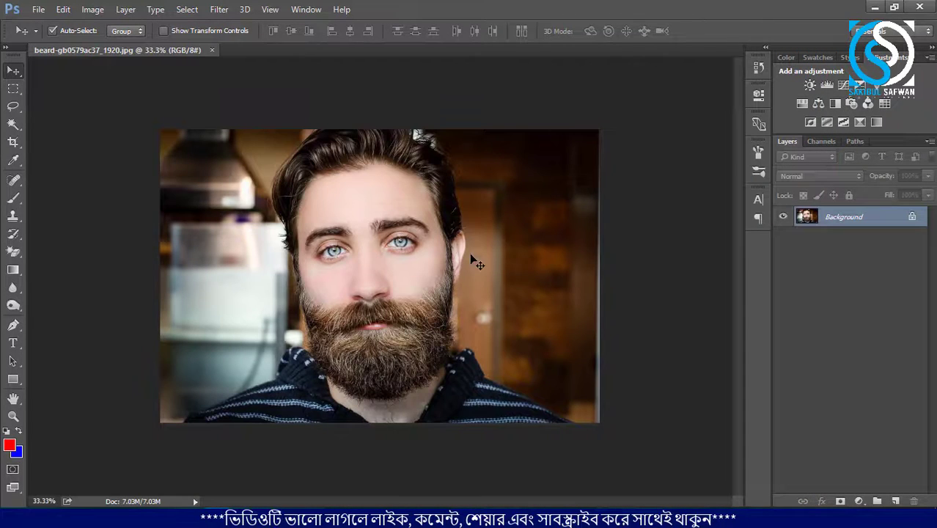
Zoom in on the man's face and select the History Brush tool
{"action": "scroll", "coordinate": [396, 288], "scroll_direction": "up", "scroll_amount": 2}
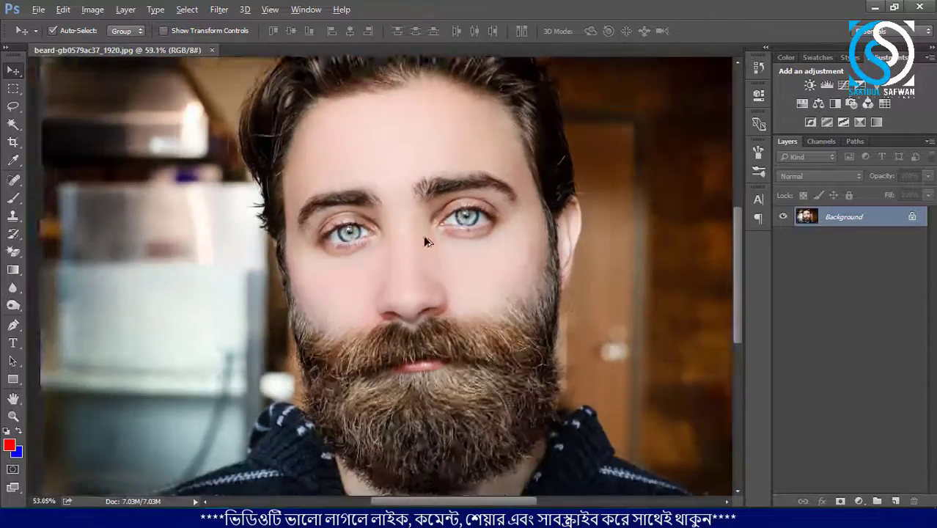
{"action": "scroll", "coordinate": [455, 238], "scroll_direction": "down", "scroll_amount": 1}
{"action": "scroll", "coordinate": [175, 228], "scroll_direction": "up", "scroll_amount": 1}
{"action": "scroll", "coordinate": [182, 250], "scroll_direction": "up", "scroll_amount": 2}
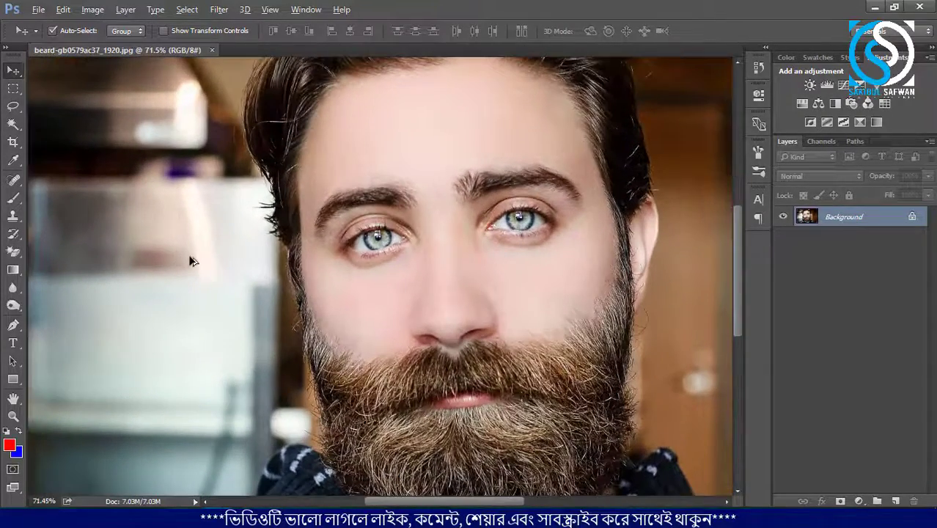
{"action": "left_click", "coordinate": [13, 234]}
{"action": "left_click", "coordinate": [13, 215]}
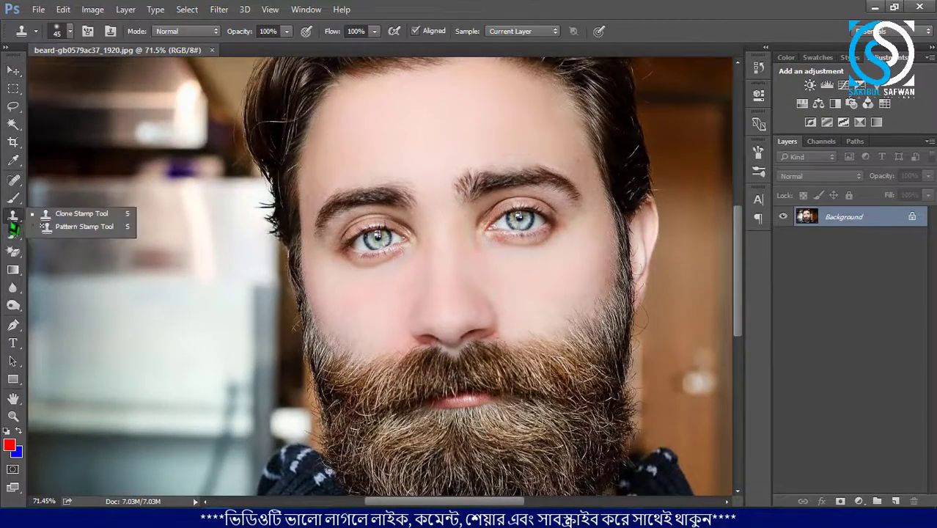
{"action": "left_click", "coordinate": [13, 234]}
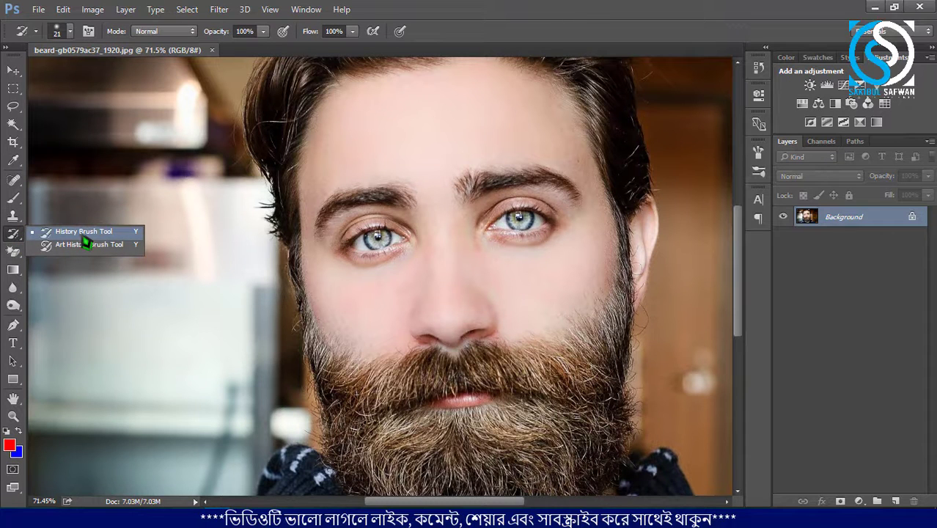
{"action": "left_click", "coordinate": [84, 231]}
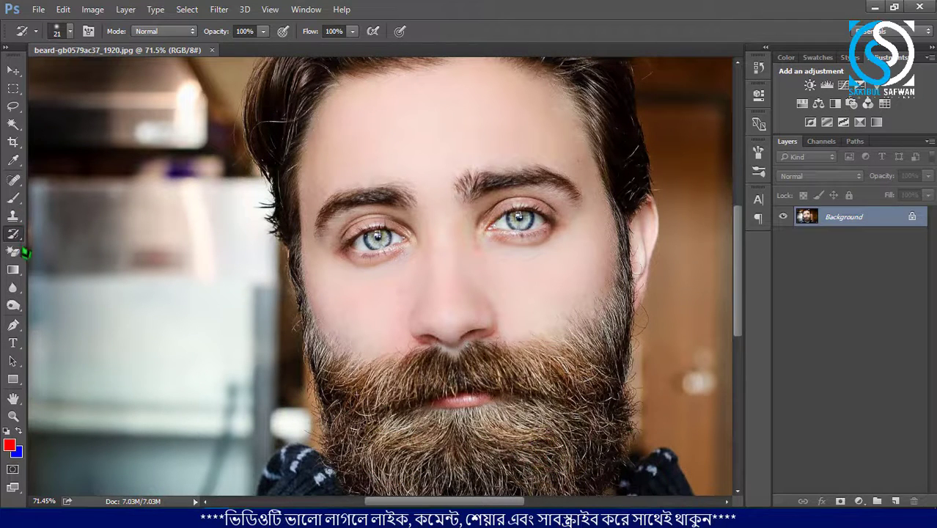
Make the ordinary Brush Tool active at size 90, Normal mode, 100% opacity and flow
{"action": "left_click", "coordinate": [12, 215]}
{"action": "left_click", "coordinate": [12, 180]}
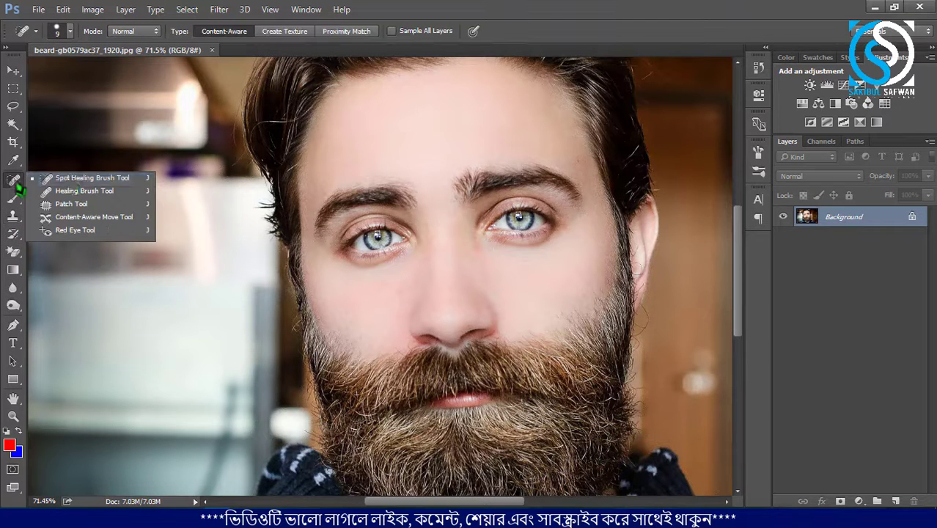
{"action": "left_click", "coordinate": [73, 177]}
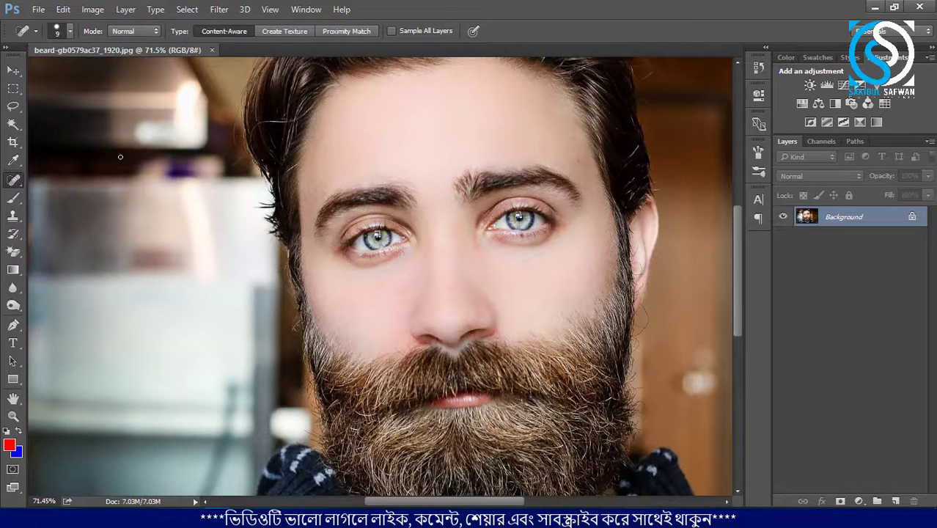
{"action": "left_click", "coordinate": [13, 198]}
{"action": "left_click", "coordinate": [73, 199]}
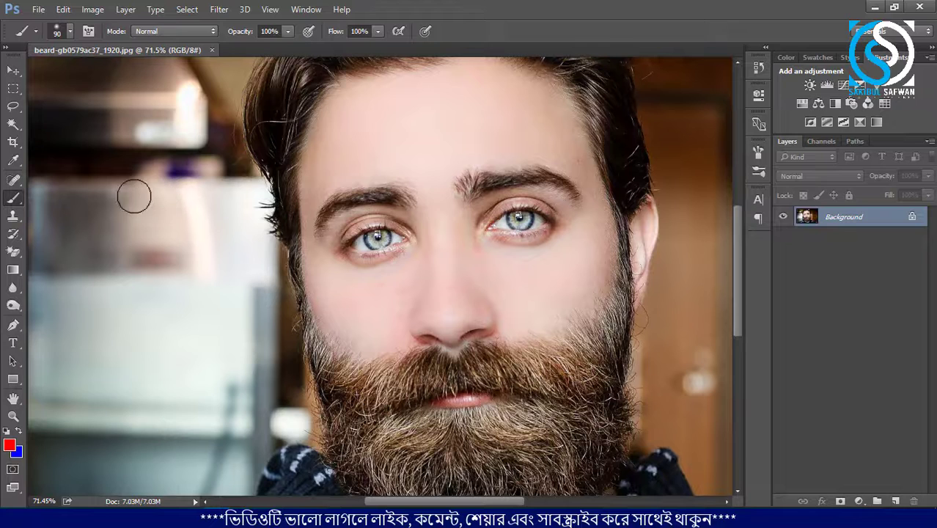
Paint red strokes on the left background, across the forehead and down the right side
{"action": "left_click", "coordinate": [110, 158]}
{"action": "mouse_move", "coordinate": [161, 167]}
{"action": "left_mouse_down"}
{"action": "mouse_move", "coordinate": [189, 216]}
{"action": "mouse_move", "coordinate": [234, 192]}
{"action": "left_mouse_up"}
{"action": "left_click_drag", "start_coordinate": [262, 152], "coordinate": [388, 135]}
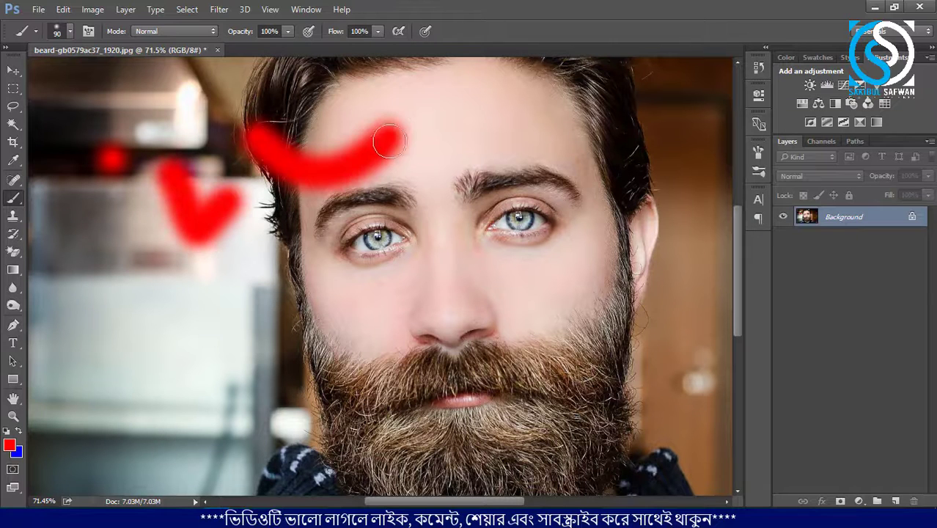
{"action": "mouse_move", "coordinate": [460, 104]}
{"action": "left_mouse_down"}
{"action": "mouse_move", "coordinate": [587, 130]}
{"action": "mouse_move", "coordinate": [656, 297]}
{"action": "left_mouse_up"}
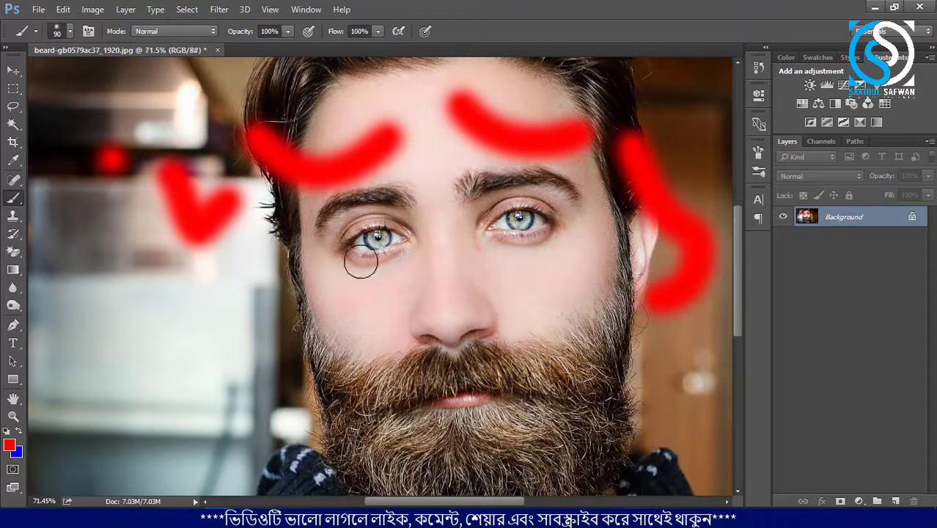
Step back to remove the red strokes, then step forward to restore them
{"action": "key", "text": "ctrl+z"}
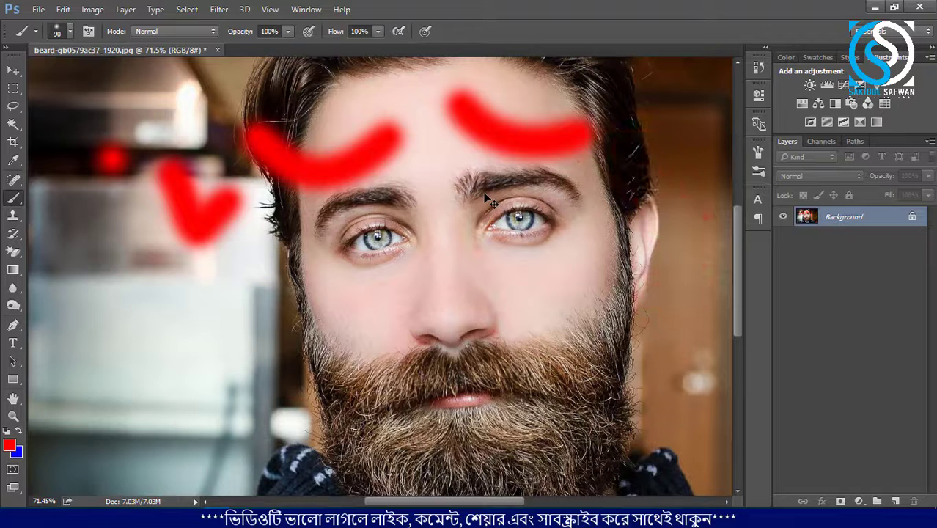
{"action": "key", "text": "ctrl+z"}
{"action": "key", "text": "ctrl+z"}
{"action": "key", "text": "ctrl+z"}
{"action": "key", "text": "ctrl+z"}
{"action": "key", "text": "ctrl+z"}
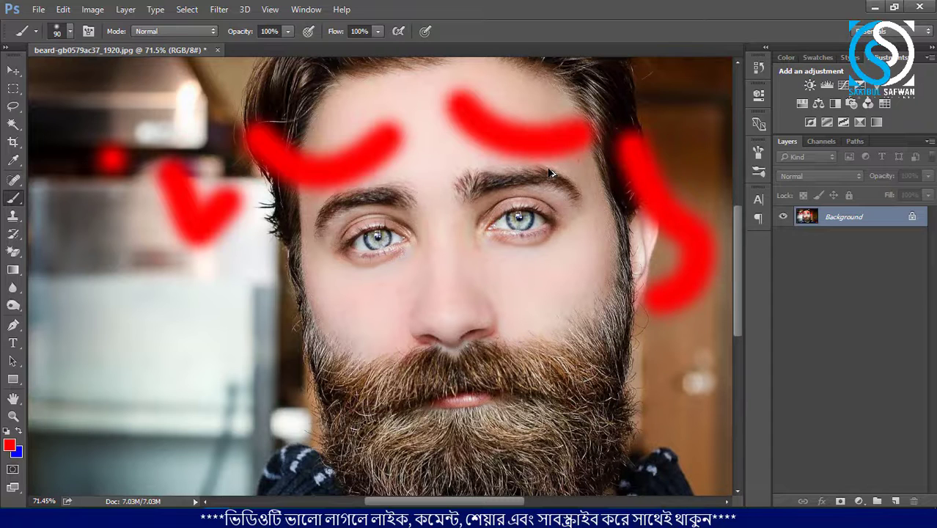
{"action": "key", "text": "ctrl+alt+z"}
{"action": "key", "text": "ctrl+alt+z"}
{"action": "key", "text": "ctrl+alt+z"}
{"action": "key", "text": "ctrl+alt+z"}
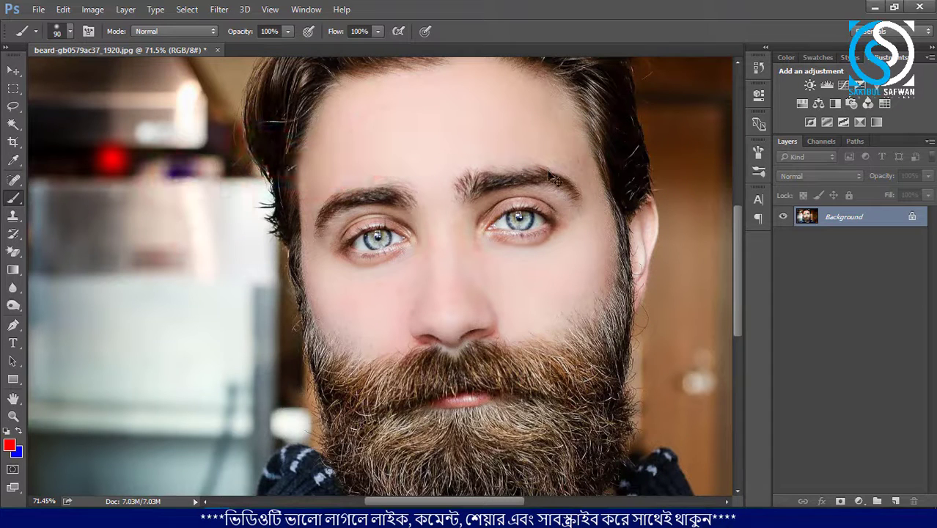
{"action": "key", "text": "ctrl+shift+z"}
{"action": "key", "text": "ctrl+shift+z"}
{"action": "key", "text": "ctrl+shift+z"}
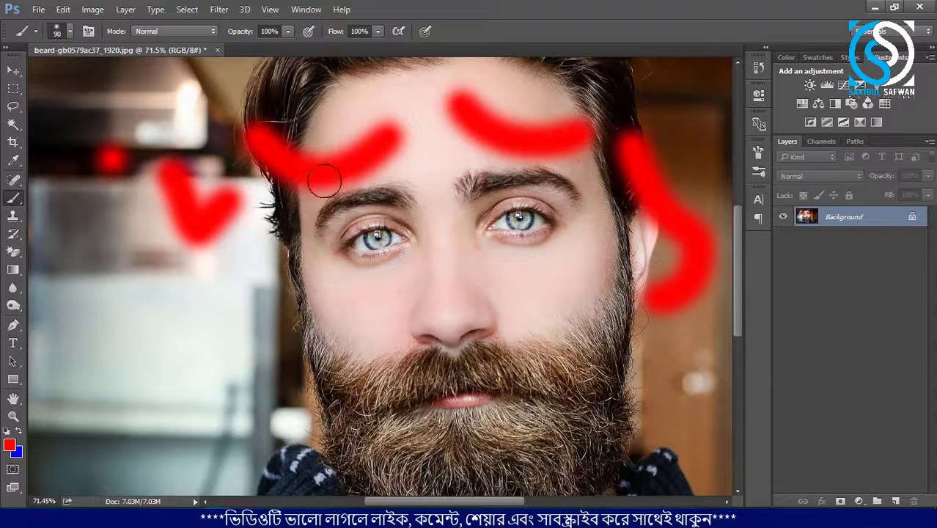
Add red strokes on the lower-left background and cheek, then zoom out
{"action": "left_click", "coordinate": [35, 283]}
{"action": "left_click_drag", "start_coordinate": [37, 291], "coordinate": [70, 330]}
{"action": "left_click_drag", "start_coordinate": [99, 295], "coordinate": [163, 350]}
{"action": "left_click_drag", "start_coordinate": [190, 284], "coordinate": [257, 375]}
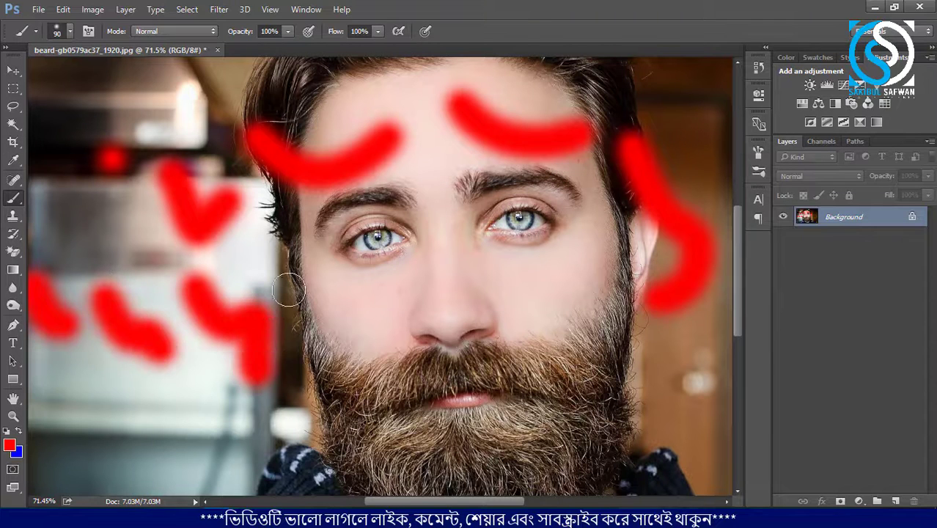
{"action": "left_click_drag", "start_coordinate": [282, 260], "coordinate": [329, 334]}
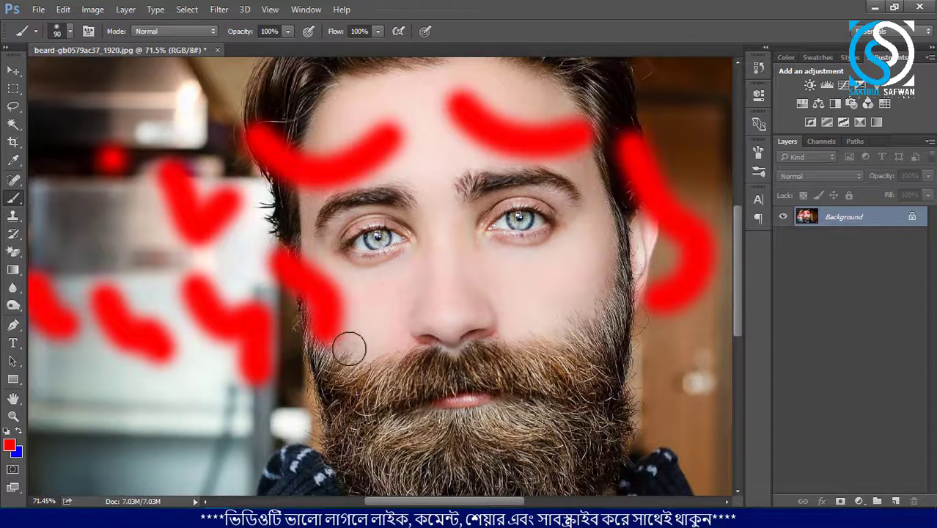
{"action": "scroll", "coordinate": [329, 260], "scroll_direction": "down", "scroll_amount": 2, "text": "alt"}
{"action": "scroll", "coordinate": [328, 242], "scroll_direction": "down", "scroll_amount": 1, "text": "alt"}
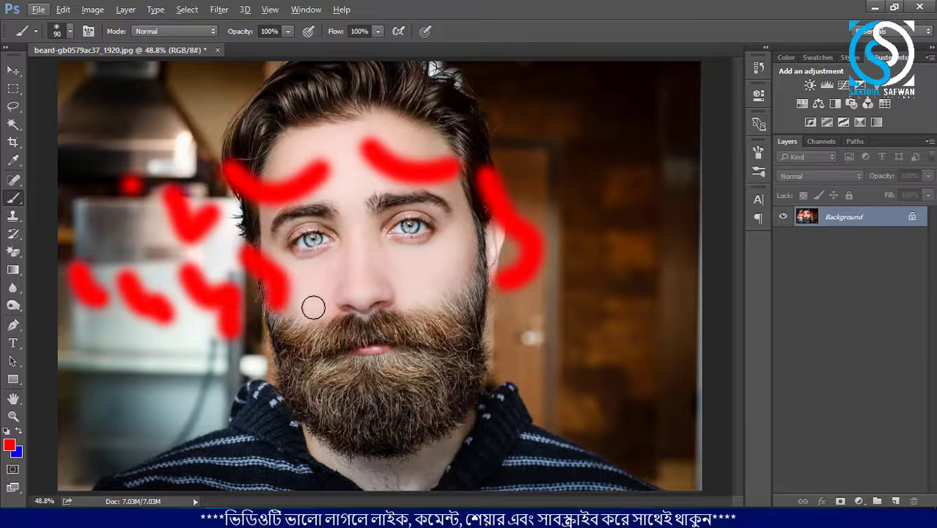
Raise the Performance preferences' History States limit from 50 to 364
{"action": "left_click", "coordinate": [92, 9]}
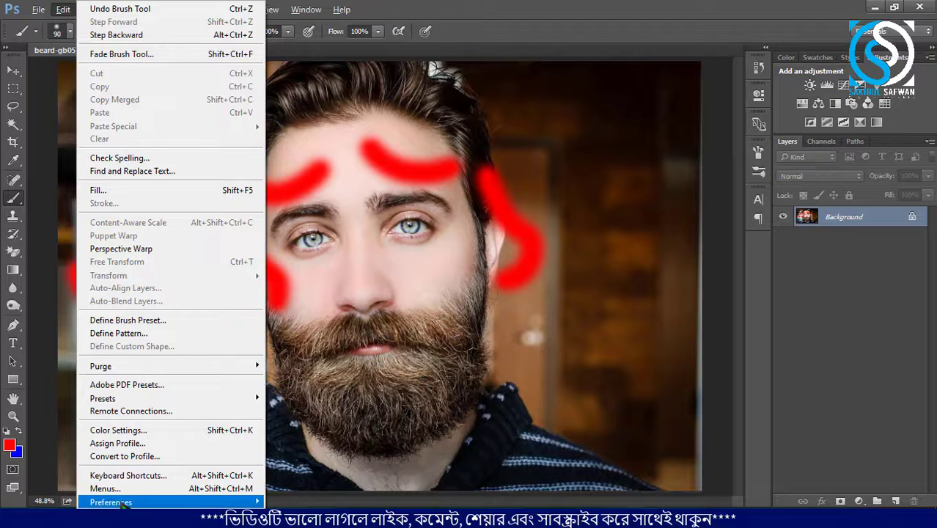
{"action": "mouse_move", "coordinate": [110, 503]}
{"action": "left_click", "coordinate": [307, 258]}
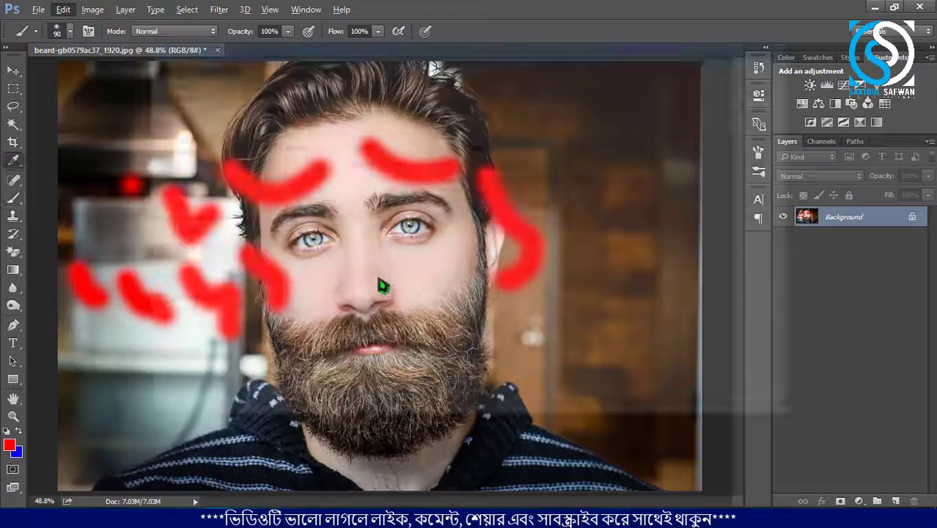
{"action": "left_click", "coordinate": [176, 176]}
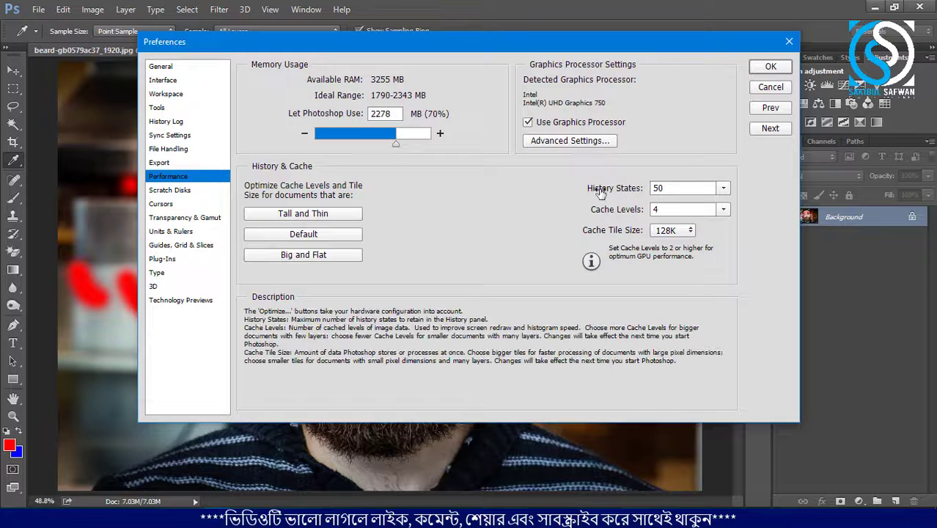
{"action": "mouse_move", "coordinate": [721, 193]}
{"action": "left_mouse_down"}
{"action": "mouse_move", "coordinate": [750, 218]}
{"action": "mouse_move", "coordinate": [741, 207]}
{"action": "mouse_move", "coordinate": [749, 210]}
{"action": "left_mouse_up"}
{"action": "left_click", "coordinate": [771, 66]}
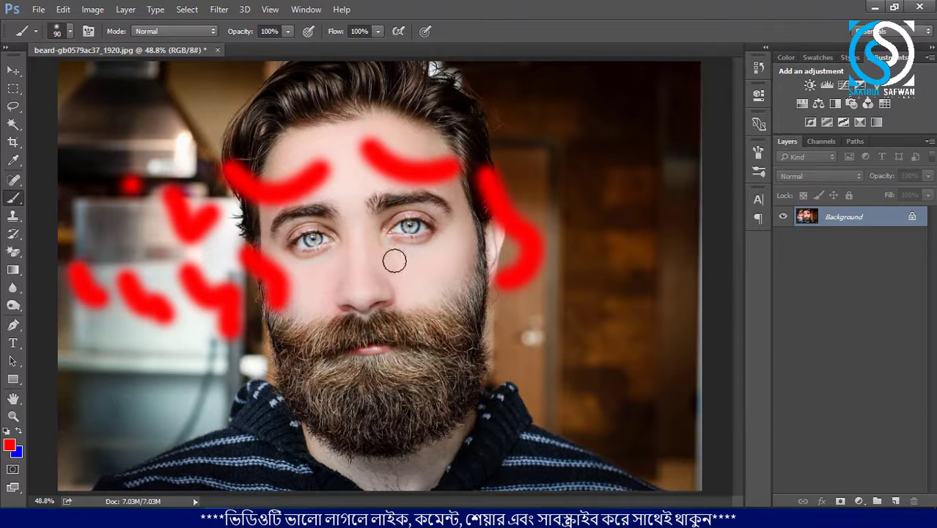
Step backward twice to remove the cheek and lower-left red strokes
{"action": "left_click", "coordinate": [64, 9]}
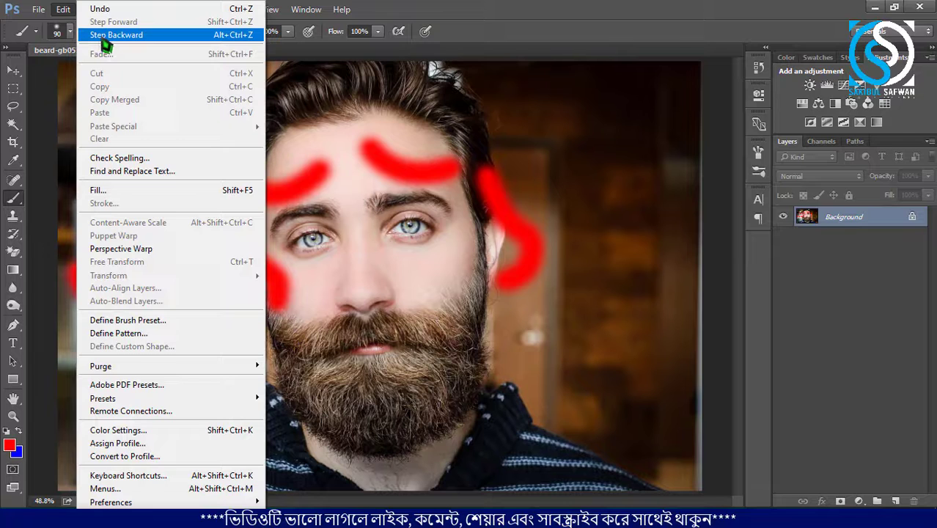
{"action": "left_click", "coordinate": [578, 16]}
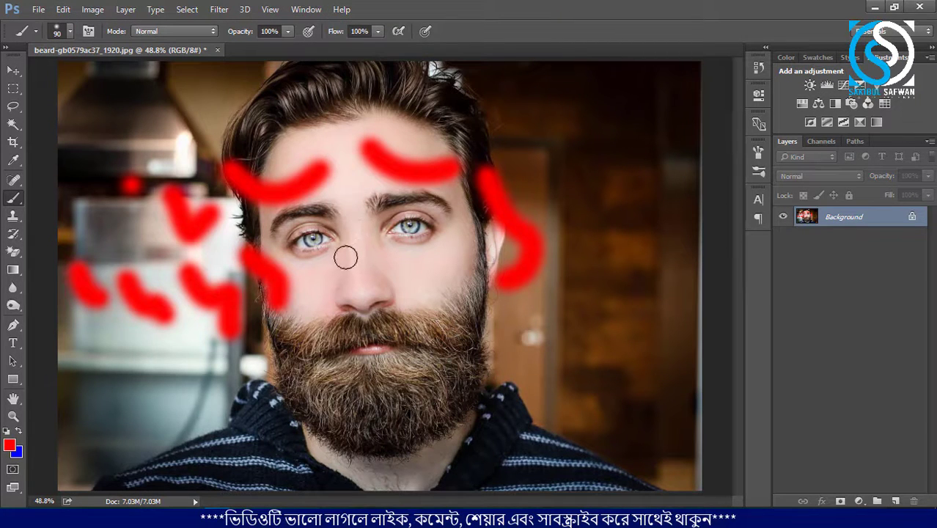
{"action": "key", "text": "ctrl+alt+z"}
{"action": "key", "text": "ctrl+alt+z"}
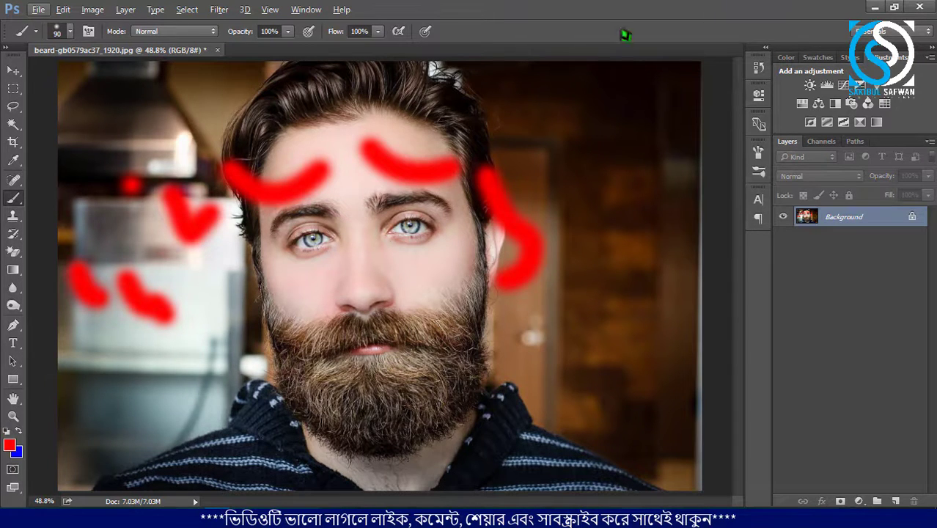
{"action": "left_click", "coordinate": [308, 16]}
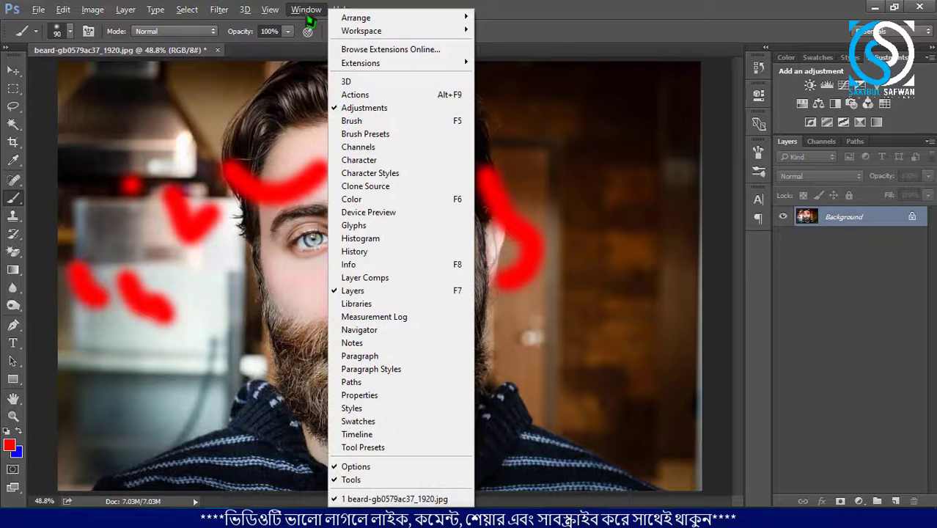
Show the History panel, lengthened to list Open and every Brush Tool state
{"action": "left_click", "coordinate": [371, 253]}
{"action": "left_click_drag", "start_coordinate": [679, 143], "coordinate": [672, 389]}
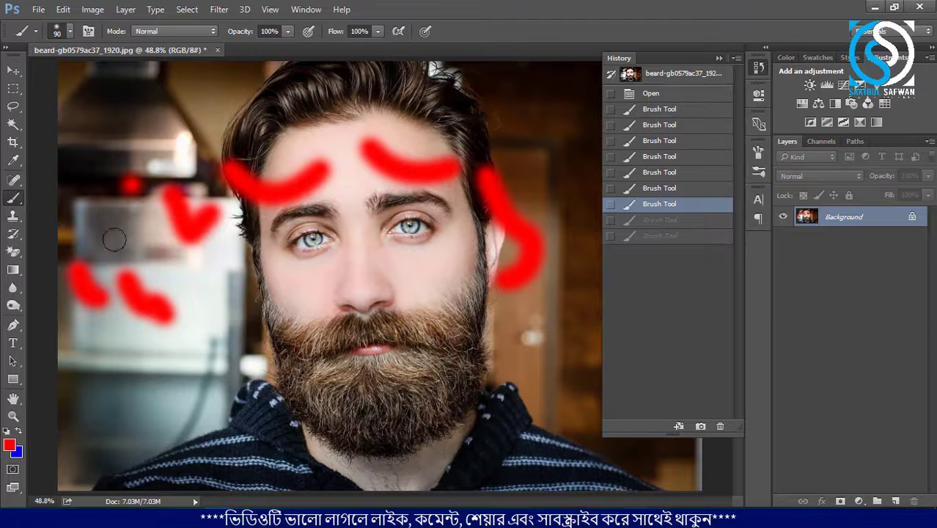
Heal three spots on the cheek and near the nose with the Spot Healing Brush
{"action": "left_click", "coordinate": [13, 180]}
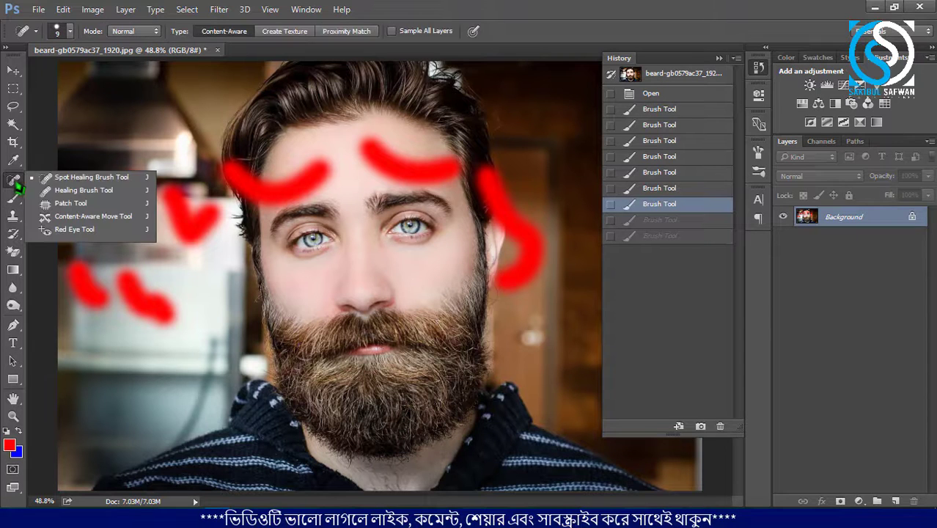
{"action": "left_click", "coordinate": [58, 177]}
{"action": "left_click_drag", "start_coordinate": [264, 260], "coordinate": [314, 306]}
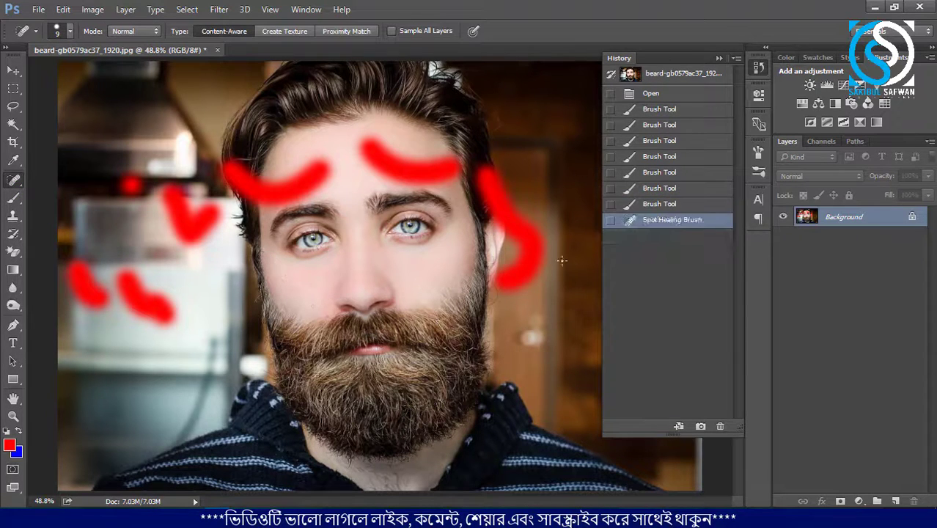
{"action": "left_click", "coordinate": [378, 232]}
{"action": "left_click", "coordinate": [334, 279], "text": "shift"}
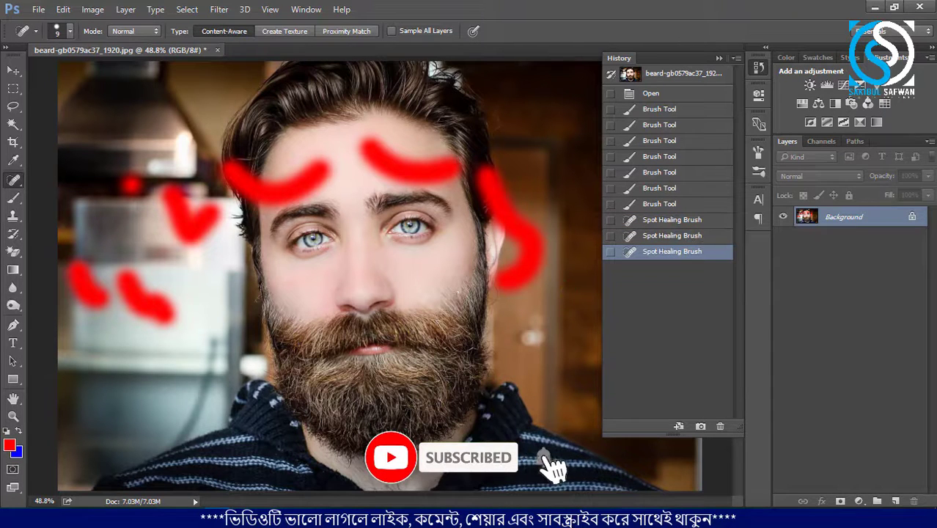
Soften the face with two Blur strokes and brighten it with one Dodge stroke
{"action": "left_click", "coordinate": [13, 287]}
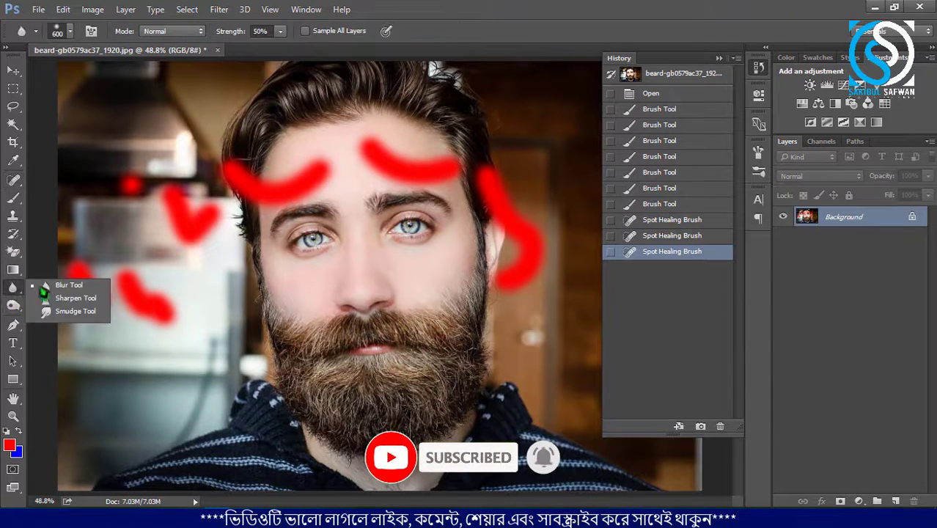
{"action": "left_click", "coordinate": [70, 279]}
{"action": "left_click_drag", "start_coordinate": [239, 293], "coordinate": [209, 271]}
{"action": "left_click_drag", "start_coordinate": [418, 279], "coordinate": [476, 278]}
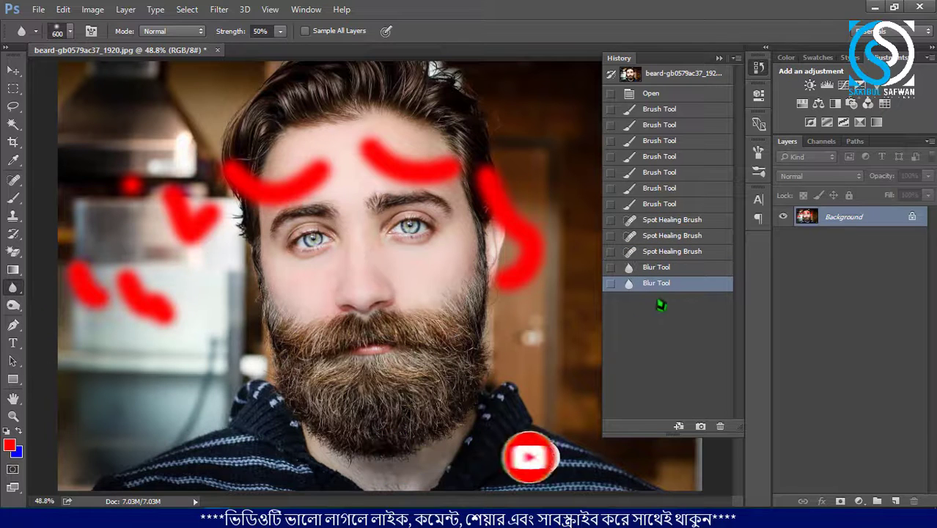
{"action": "left_click", "coordinate": [13, 305]}
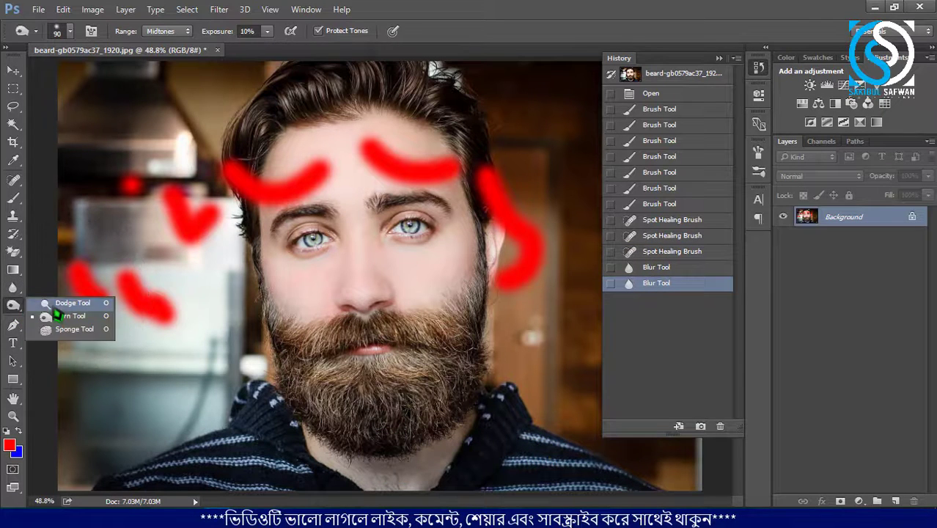
{"action": "left_click", "coordinate": [66, 305]}
{"action": "left_click_drag", "start_coordinate": [279, 239], "coordinate": [411, 242]}
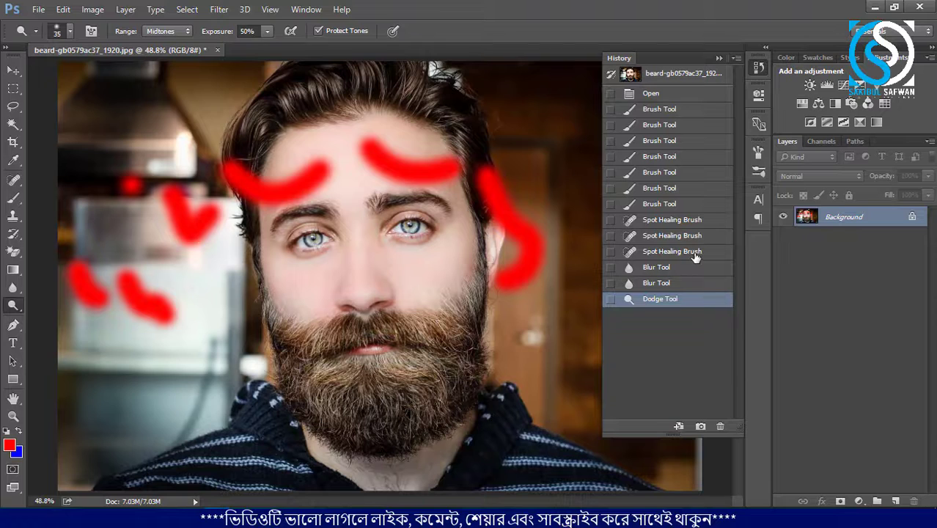
Delete history from the last red stroke onward, undo that, then jump between healing and dodge states
{"action": "left_click", "coordinate": [671, 205]}
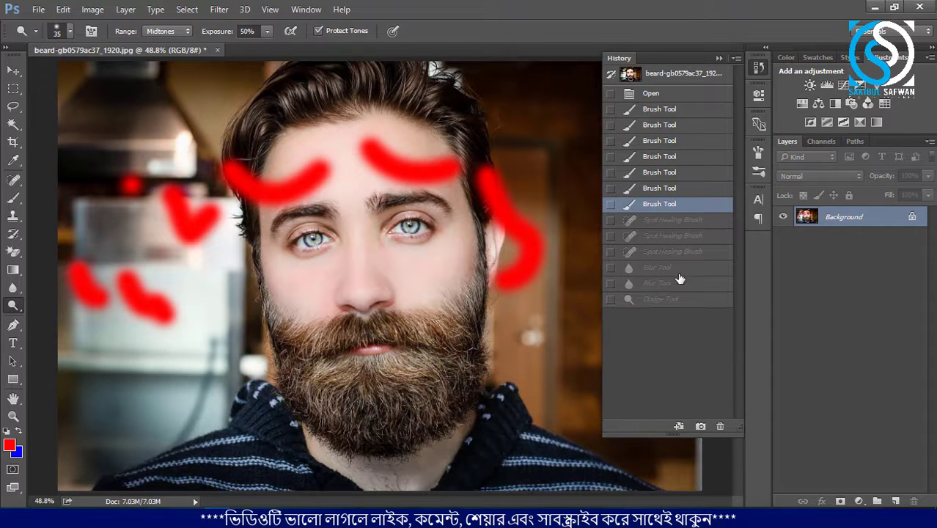
{"action": "left_click_drag", "start_coordinate": [692, 210], "coordinate": [720, 426]}
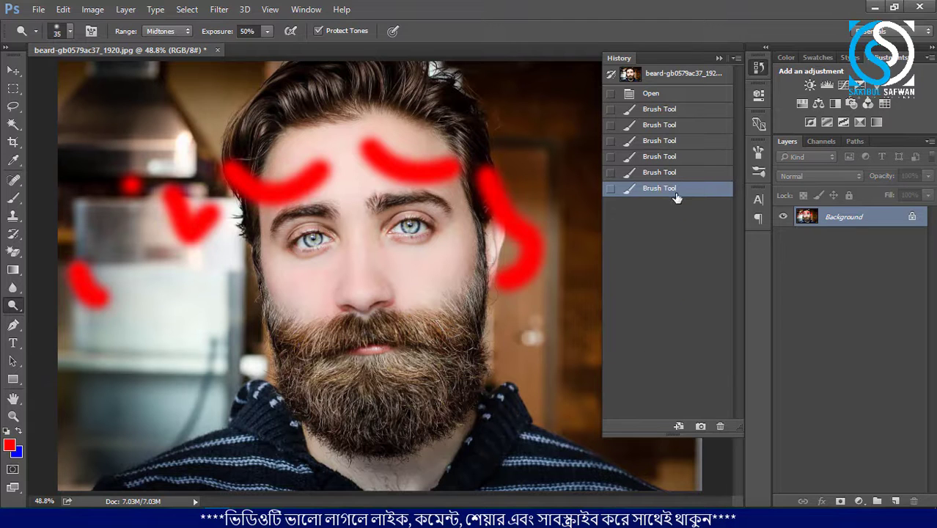
{"action": "key", "text": "ctrl+z"}
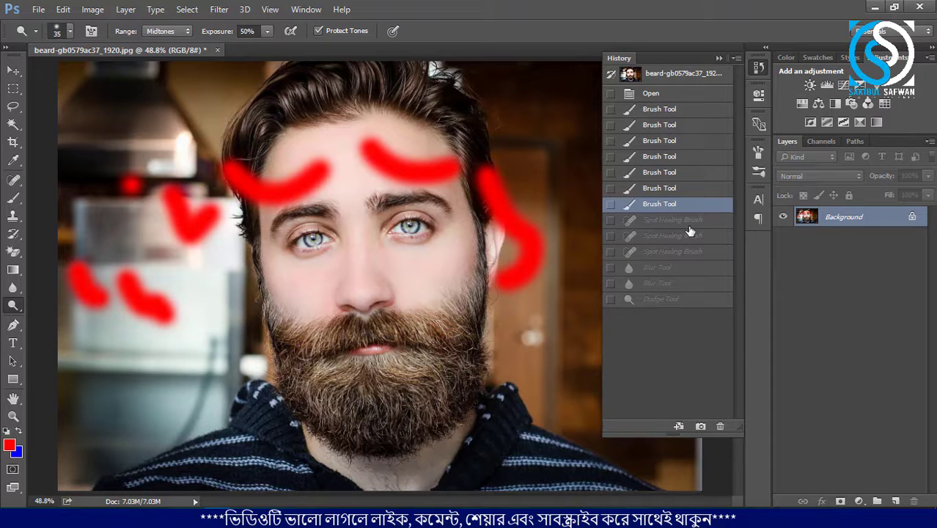
{"action": "left_click", "coordinate": [671, 253]}
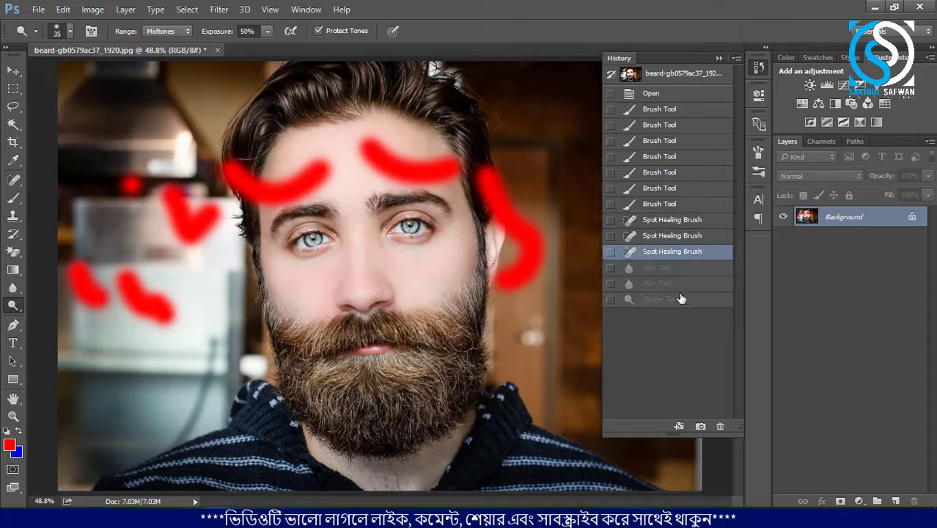
{"action": "left_click", "coordinate": [680, 302]}
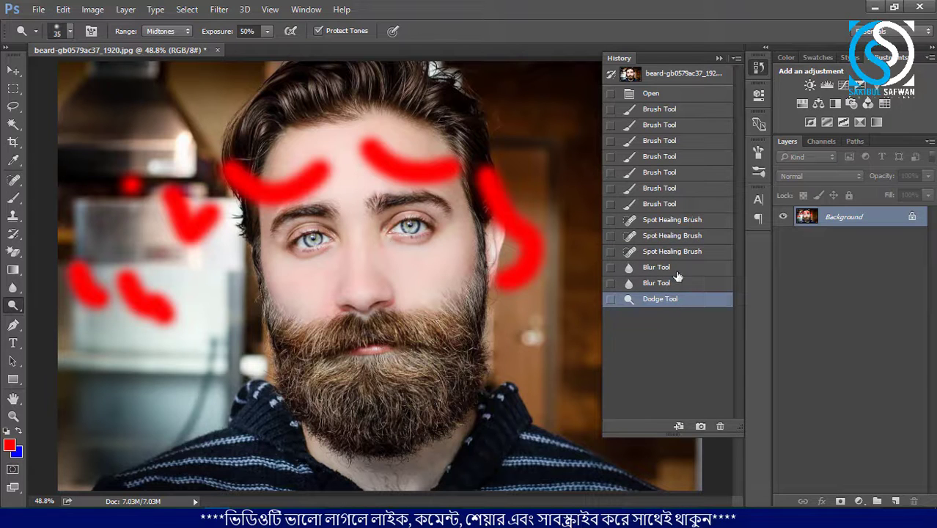
{"action": "left_click", "coordinate": [684, 190]}
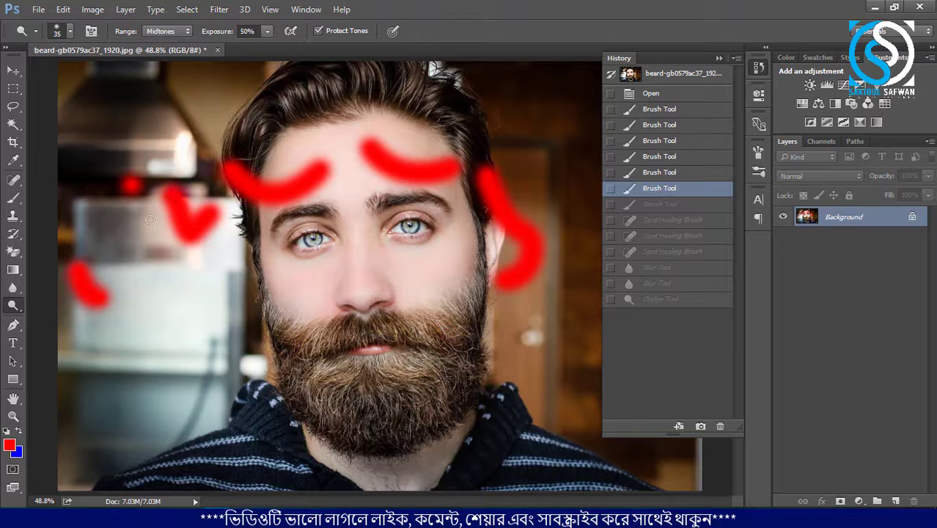
Revert to Open, restore the seven red strokes, then settle on the first Spot Healing Brush state
{"action": "left_click", "coordinate": [682, 97]}
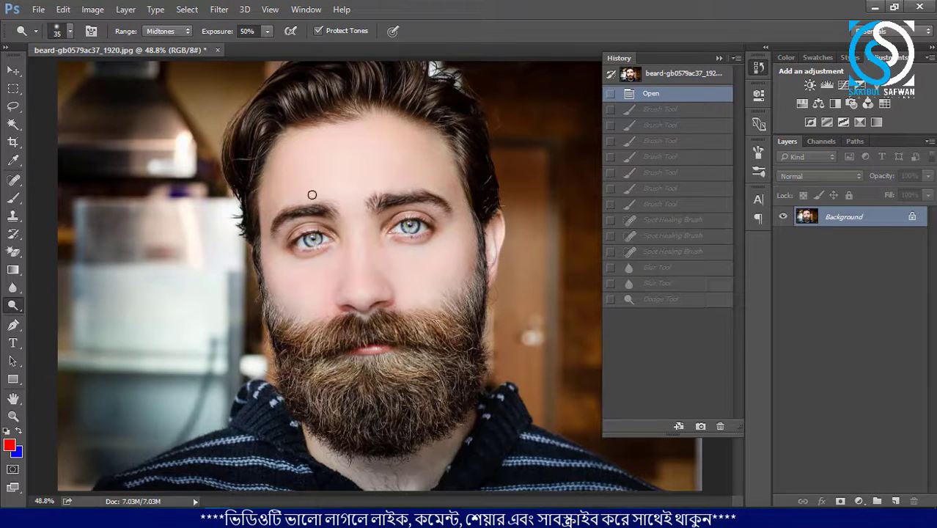
{"action": "left_click", "coordinate": [692, 205]}
{"action": "left_click", "coordinate": [691, 174]}
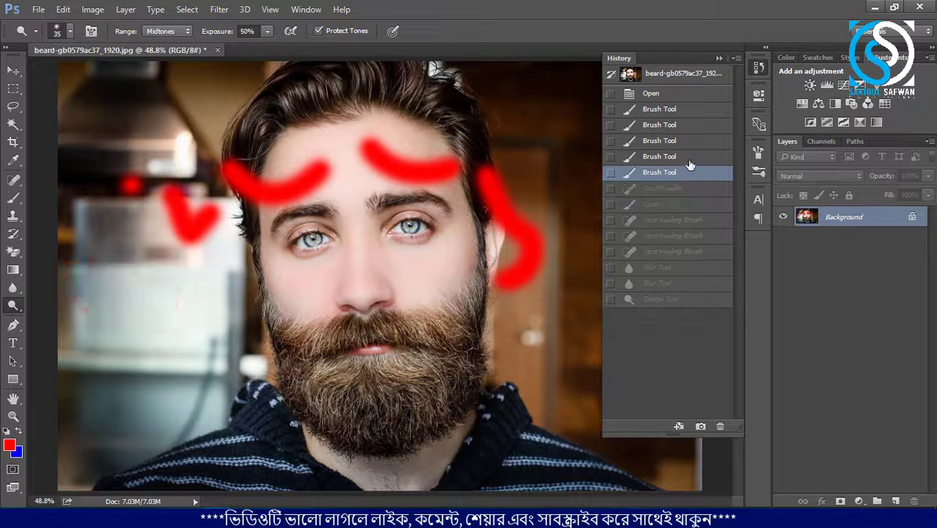
{"action": "left_click", "coordinate": [691, 157]}
{"action": "left_click", "coordinate": [691, 130]}
{"action": "left_click", "coordinate": [686, 220]}
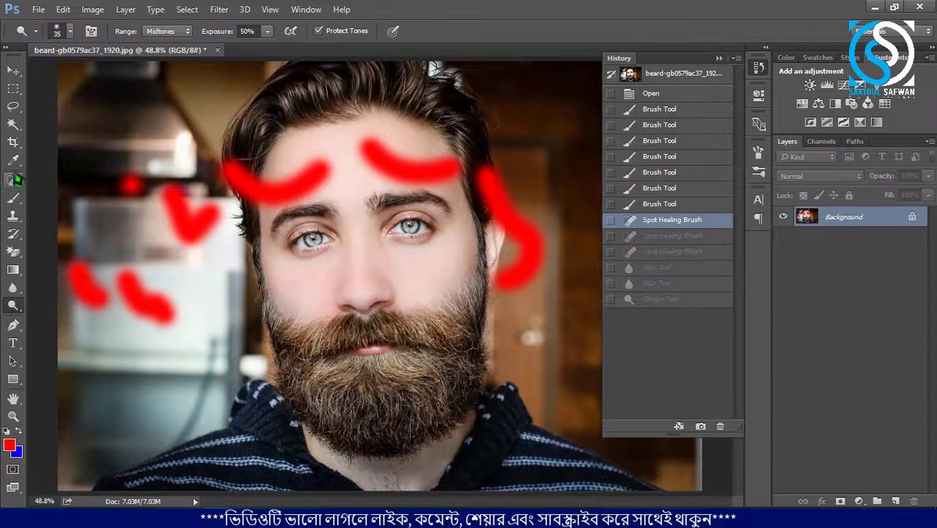
Draw and deselect a lasso selection, then clone two patches onto the face
{"action": "left_click", "coordinate": [13, 107]}
{"action": "left_click", "coordinate": [123, 106]}
{"action": "left_click_drag", "start_coordinate": [123, 106], "coordinate": [222, 212]}
{"action": "key", "text": "ctrl+d"}
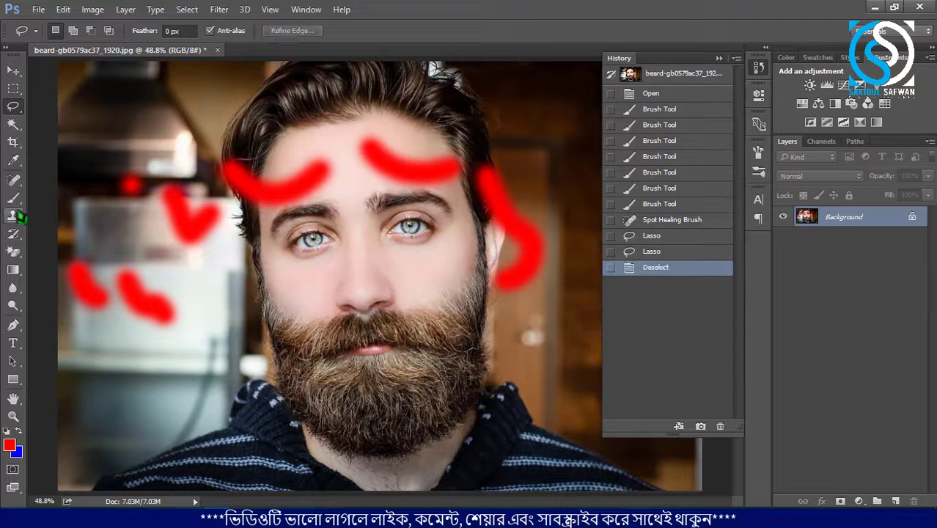
{"action": "left_click", "coordinate": [13, 216]}
{"action": "left_click", "coordinate": [166, 200]}
{"action": "left_click", "coordinate": [467, 216]}
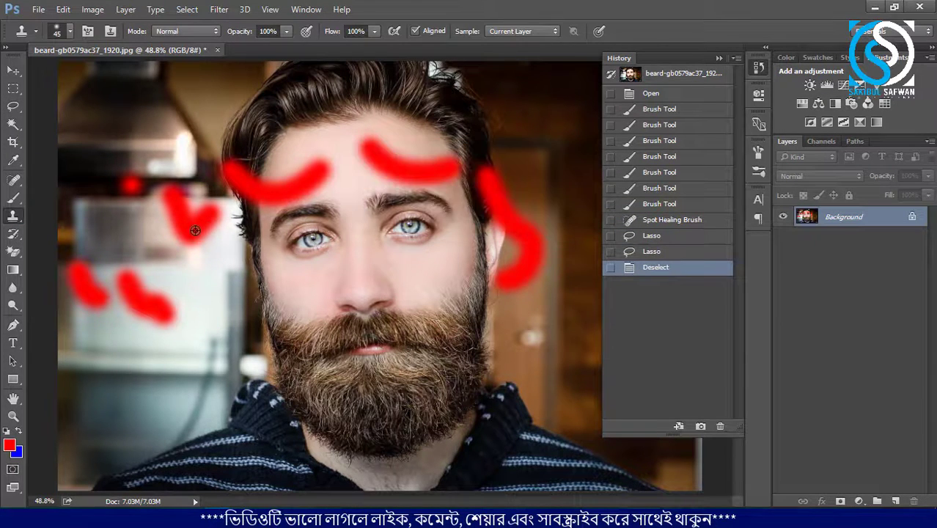
{"action": "left_click", "coordinate": [278, 196], "text": "alt"}
{"action": "left_click", "coordinate": [253, 223]}
{"action": "left_click", "coordinate": [334, 194]}
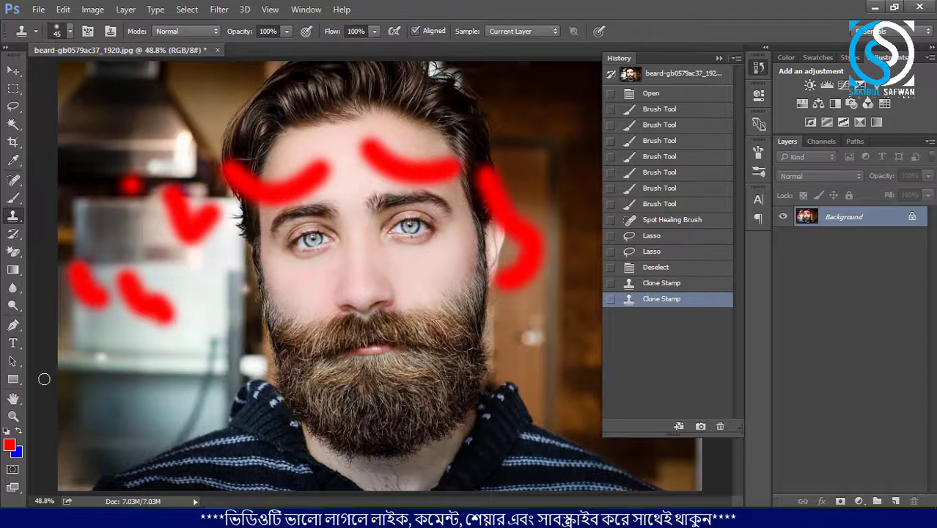
Dodge several spots and blur two areas of the face, then revert to the last Brush Tool state
{"action": "left_click", "coordinate": [14, 305]}
{"action": "left_click", "coordinate": [65, 303]}
{"action": "left_click", "coordinate": [221, 290]}
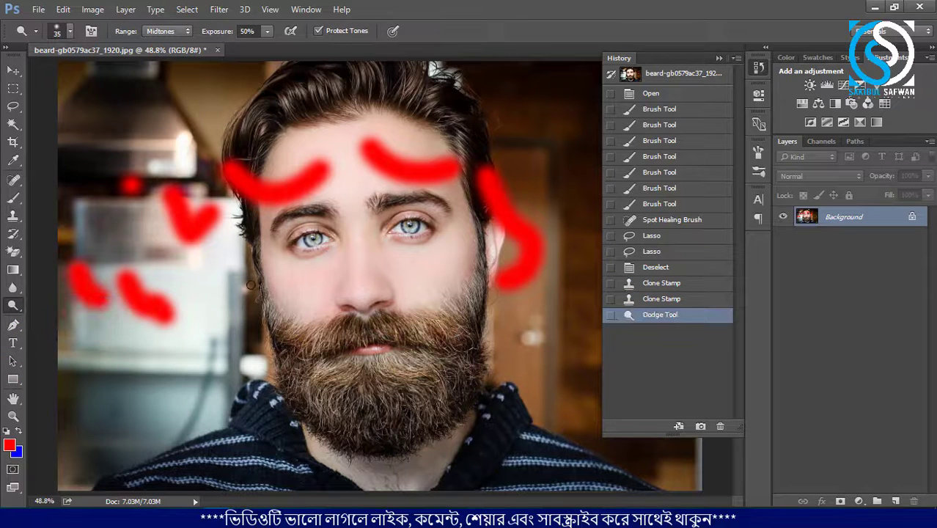
{"action": "left_click", "coordinate": [279, 264]}
{"action": "left_click", "coordinate": [283, 249]}
{"action": "left_click", "coordinate": [298, 183]}
{"action": "left_click", "coordinate": [346, 196]}
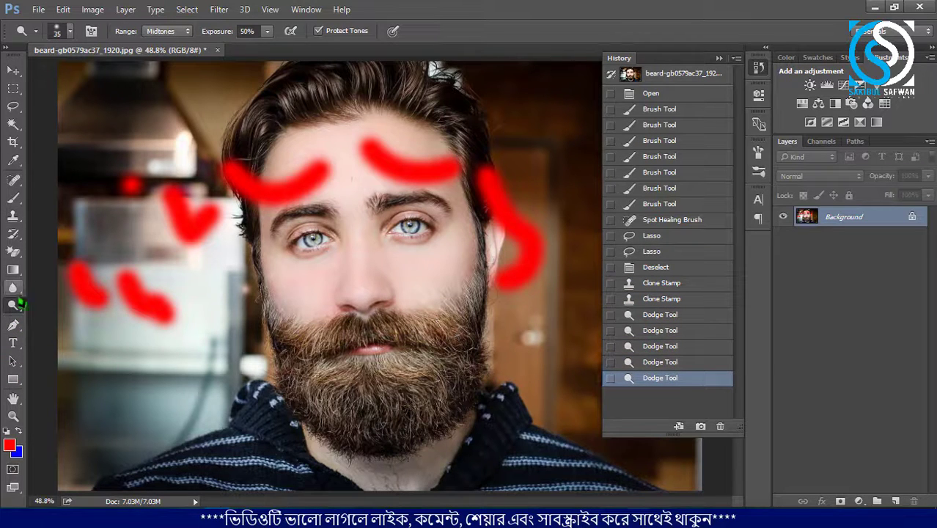
{"action": "left_click", "coordinate": [14, 288]}
{"action": "left_click", "coordinate": [293, 220]}
{"action": "left_click", "coordinate": [323, 279]}
{"action": "left_click", "coordinate": [13, 71]}
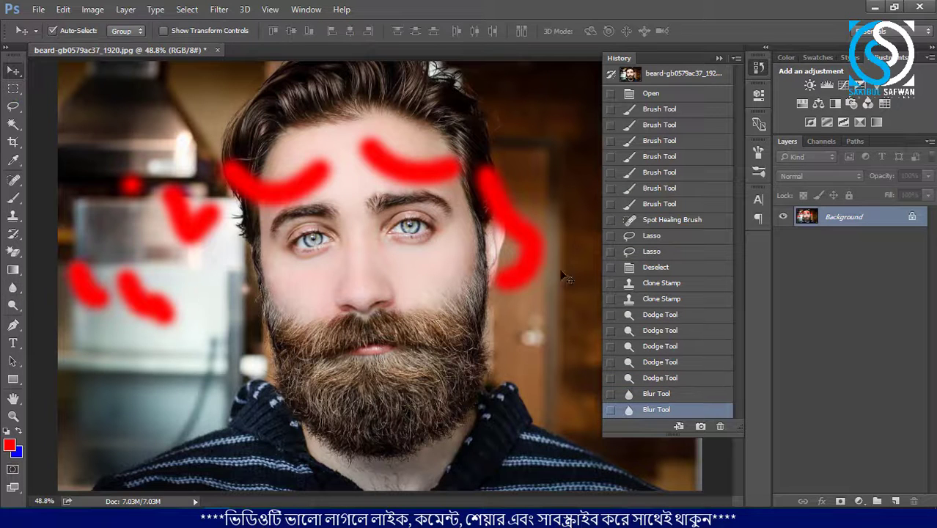
{"action": "left_click", "coordinate": [697, 208]}
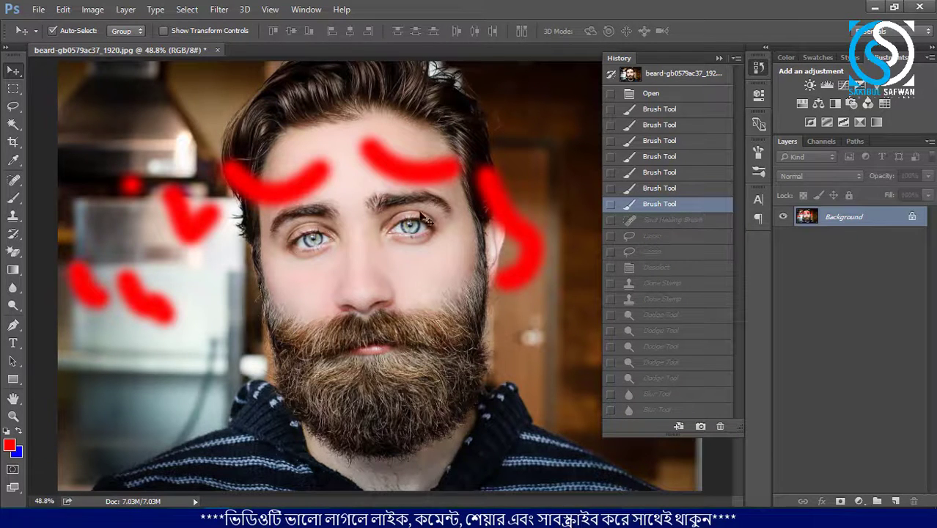
Jump to the latest Blur Tool history state, restoring all healing, clone and dodge edits
{"action": "scroll", "coordinate": [321, 271], "scroll_direction": "down", "scroll_amount": 3}
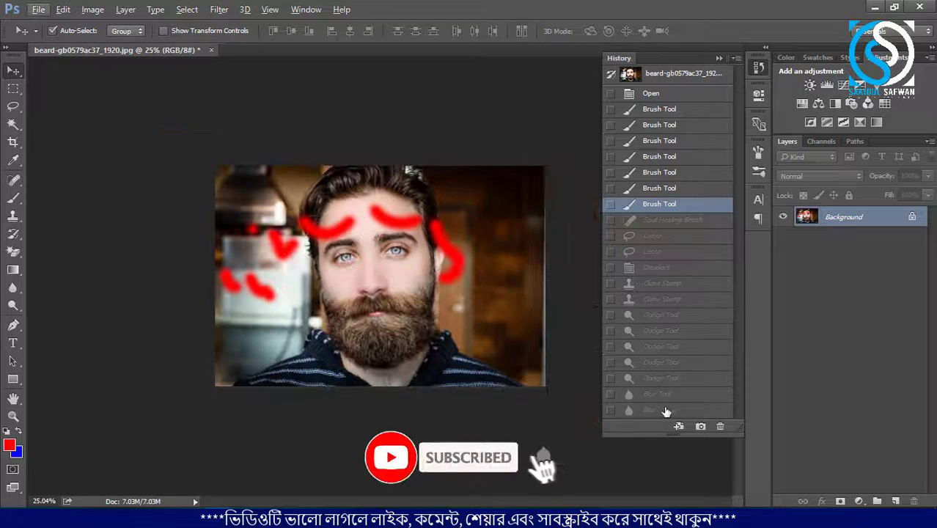
{"action": "left_click", "coordinate": [676, 410]}
{"action": "scroll", "coordinate": [366, 272], "scroll_direction": "up", "scroll_amount": 2}
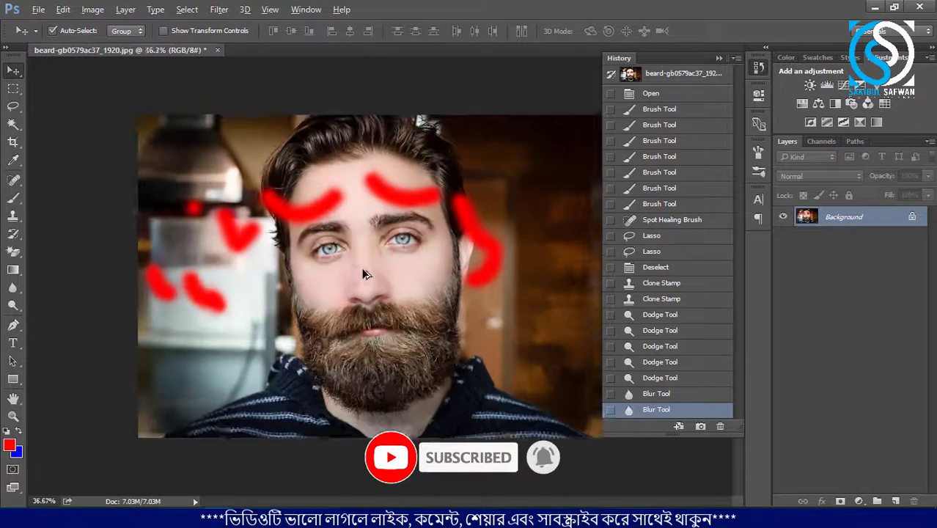
{"action": "scroll", "coordinate": [368, 273], "scroll_direction": "up", "scroll_amount": 2}
{"action": "scroll", "coordinate": [323, 272], "scroll_direction": "down", "scroll_amount": 1}
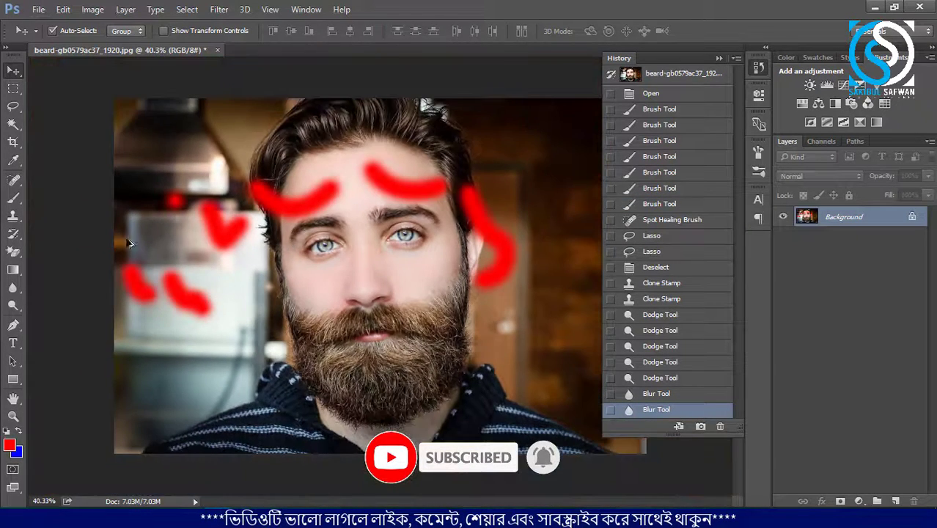